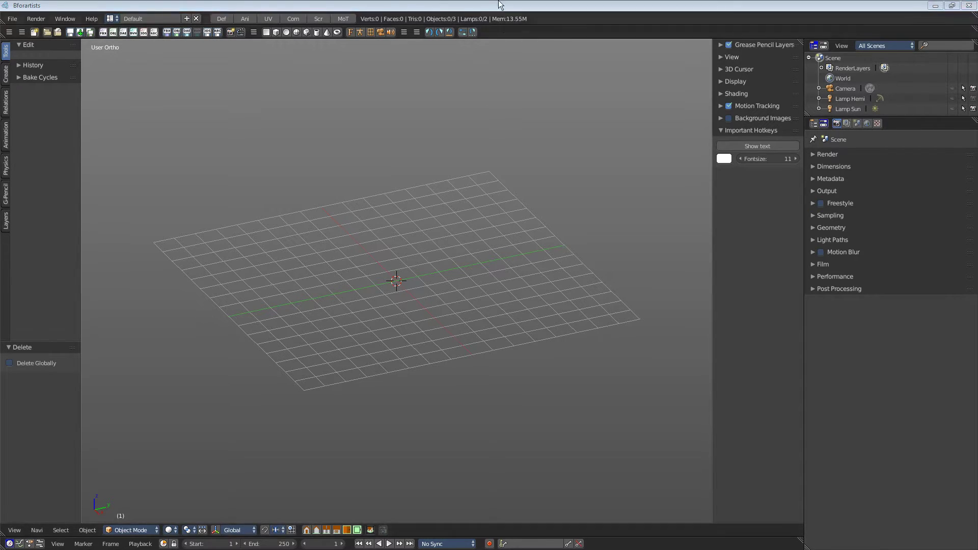
Step: Add a cube at the scene's centre and switch it into Edit Mode and back to Object Mode
left_click(307, 32)
left_click(276, 33)
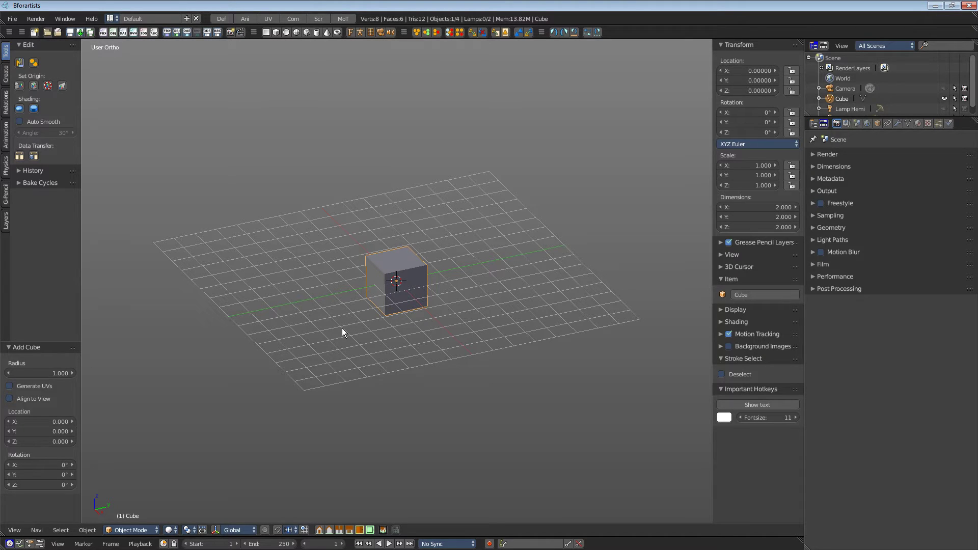
left_click(138, 530)
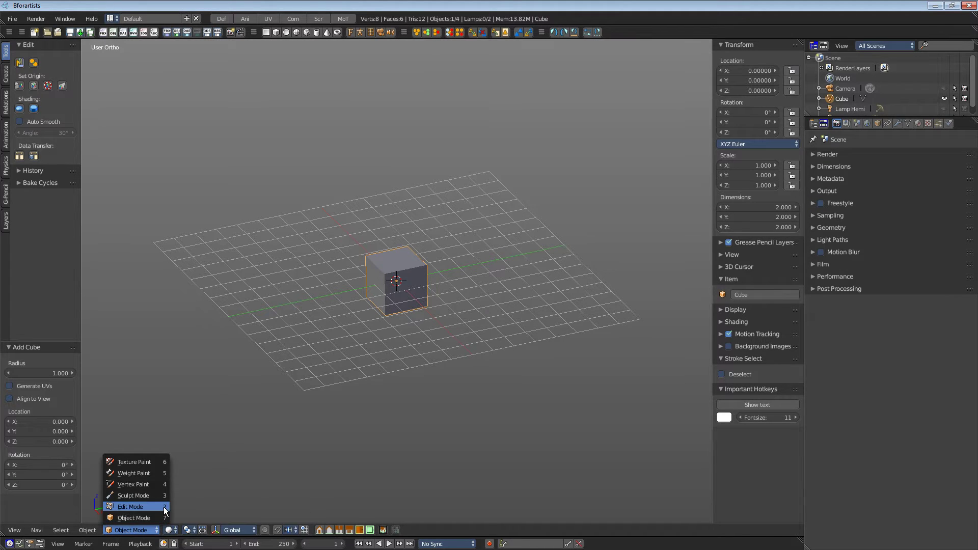
key("Tab")
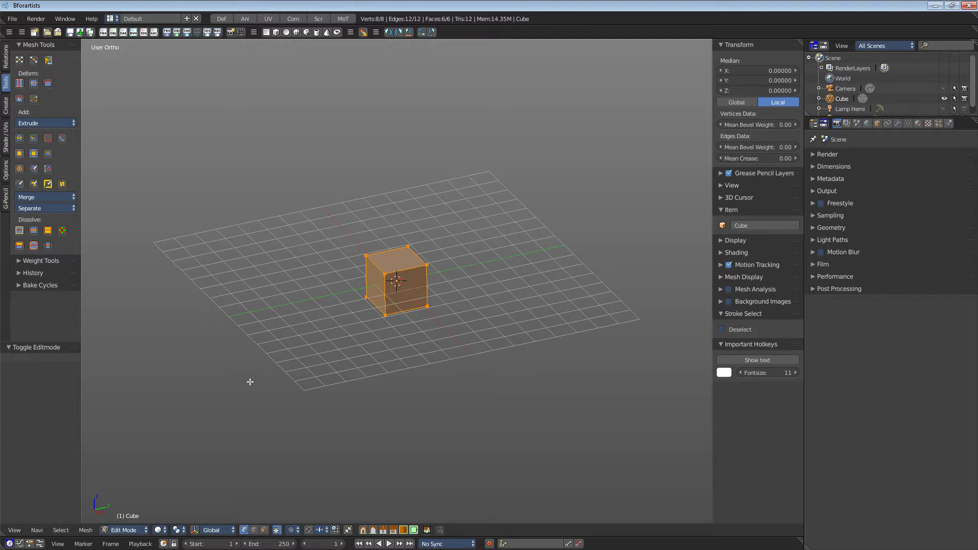
key("Tab")
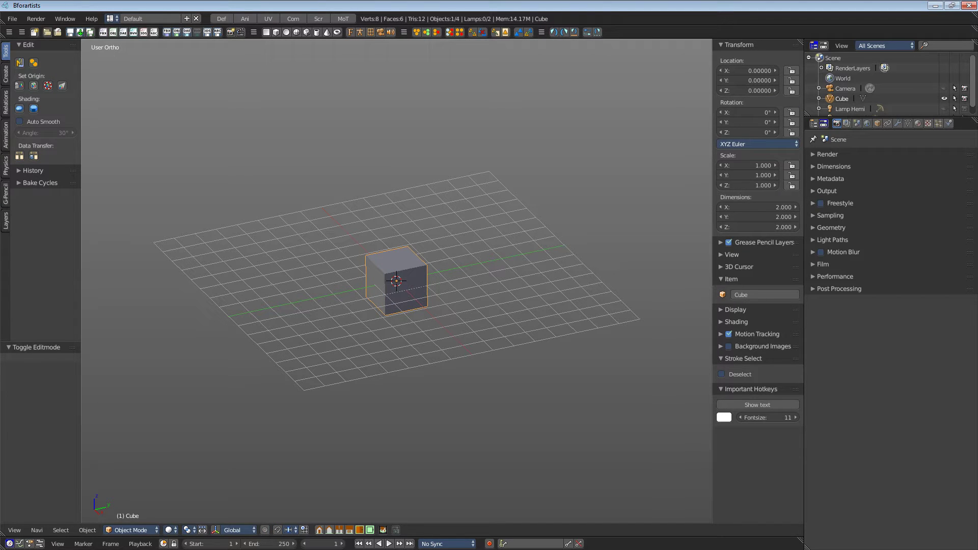
key("ctrl+z")
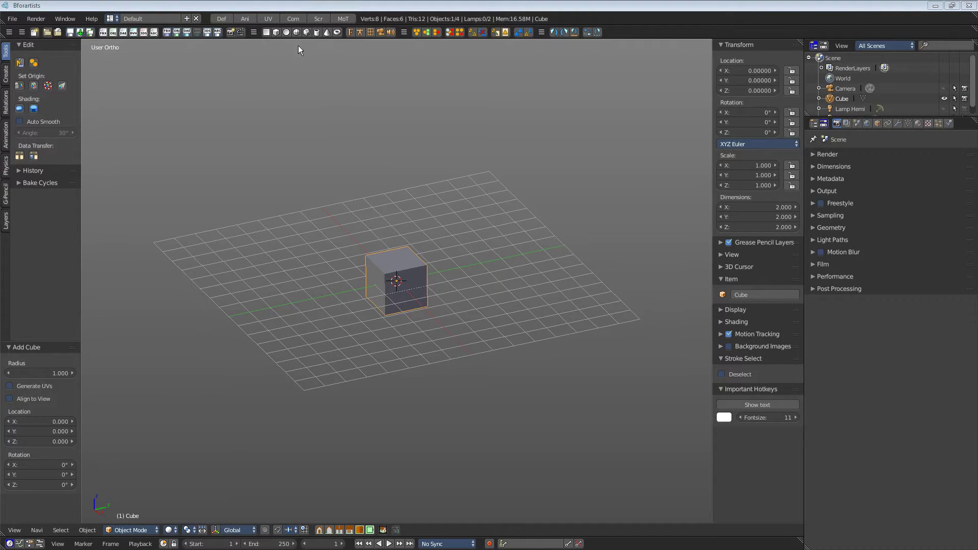
Step: Add a second cube and move it to about X -1.23, Y -3.56, Z -0.62, beside the first one
left_click(276, 32)
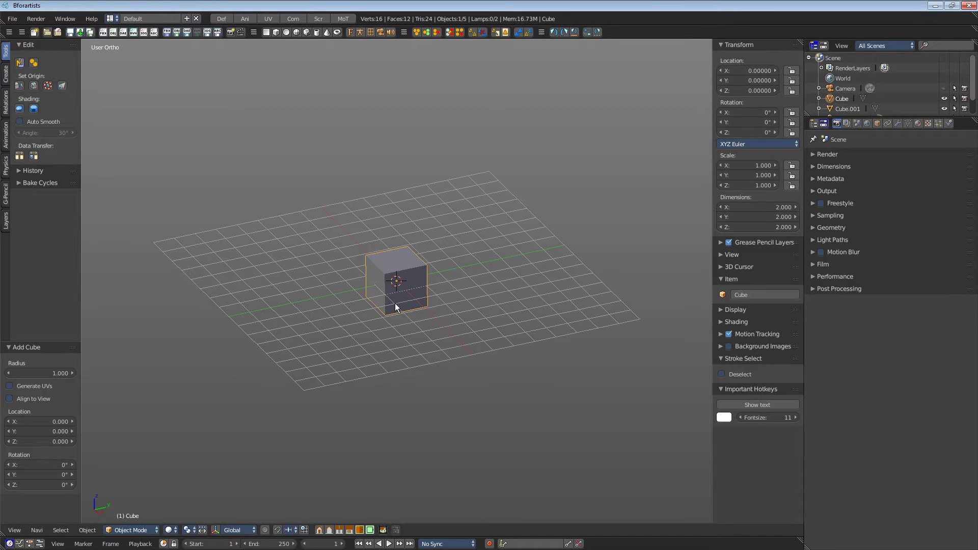
left_click_drag(391, 303, 307, 320)
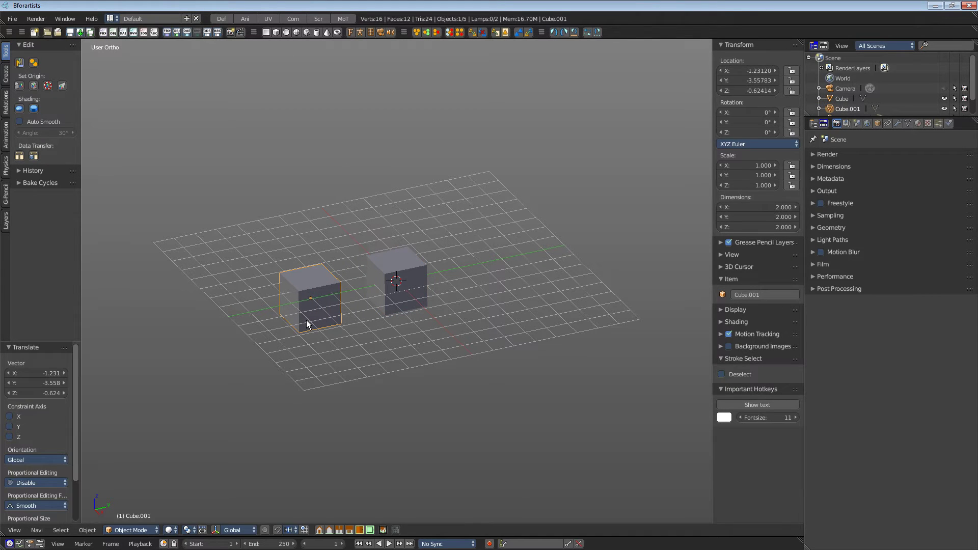
Step: Scale the cube at the scene's centre along the X axis by a factor of about 7.45
left_click(417, 285)
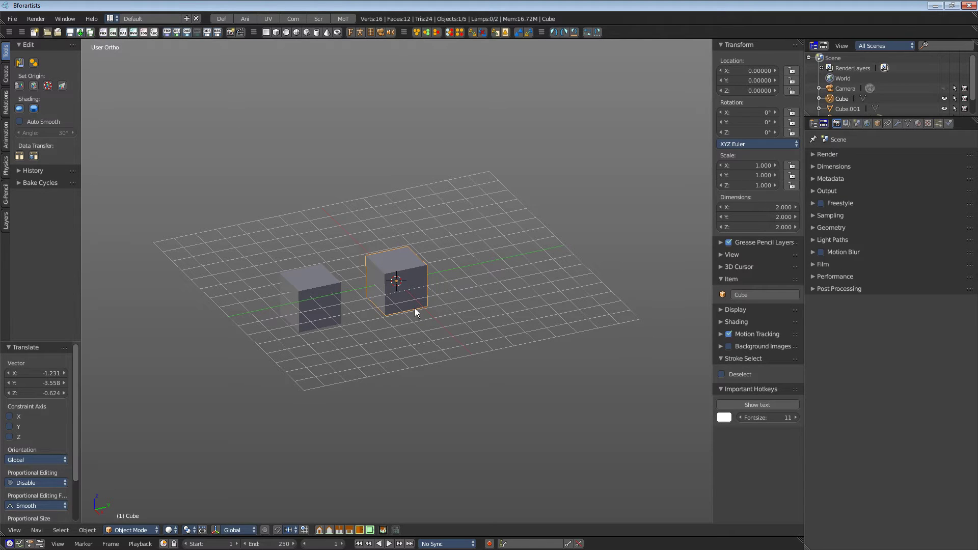
key("s")
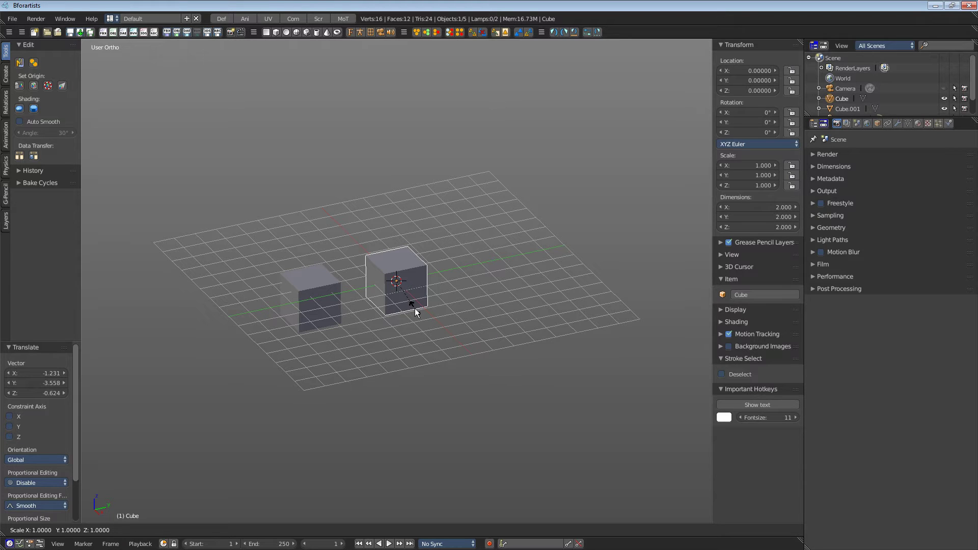
key("x")
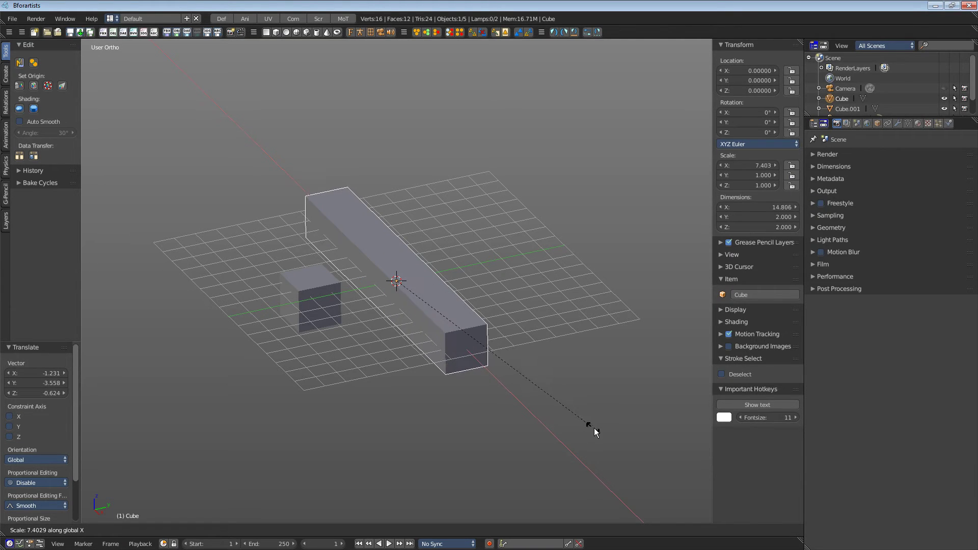
left_click(592, 428)
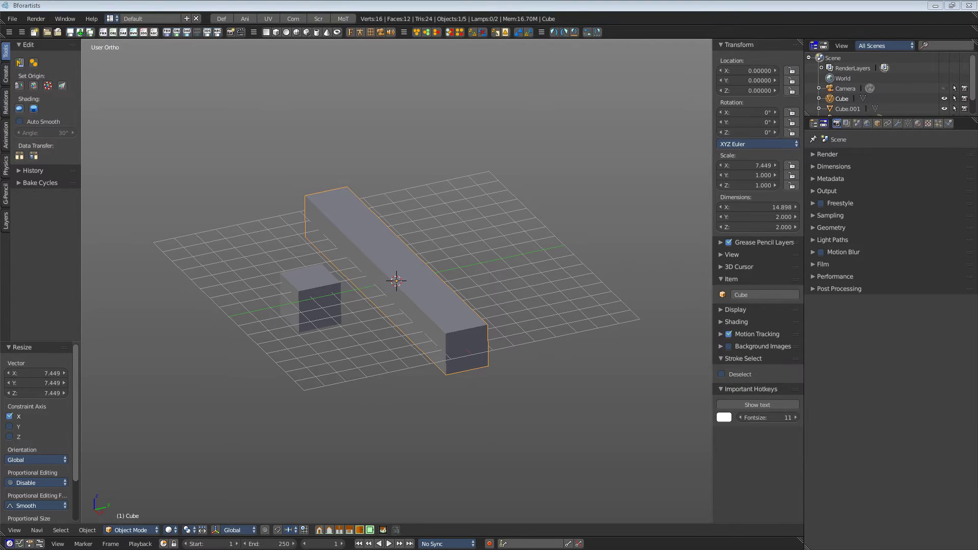
Step: Apply the scale of the stretched cube and check its mesh briefly in Edit Mode
left_click(88, 531)
mouse_move(120, 492)
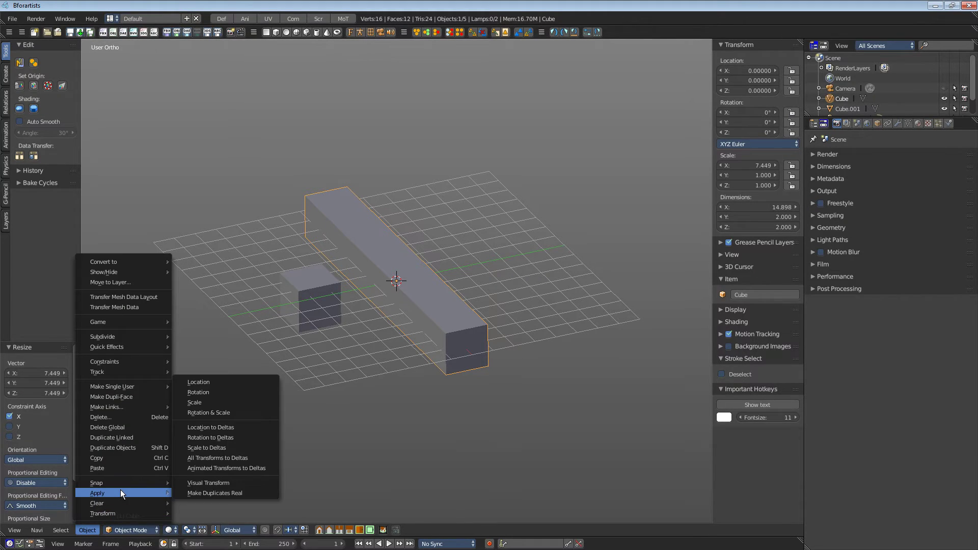
left_click(237, 402)
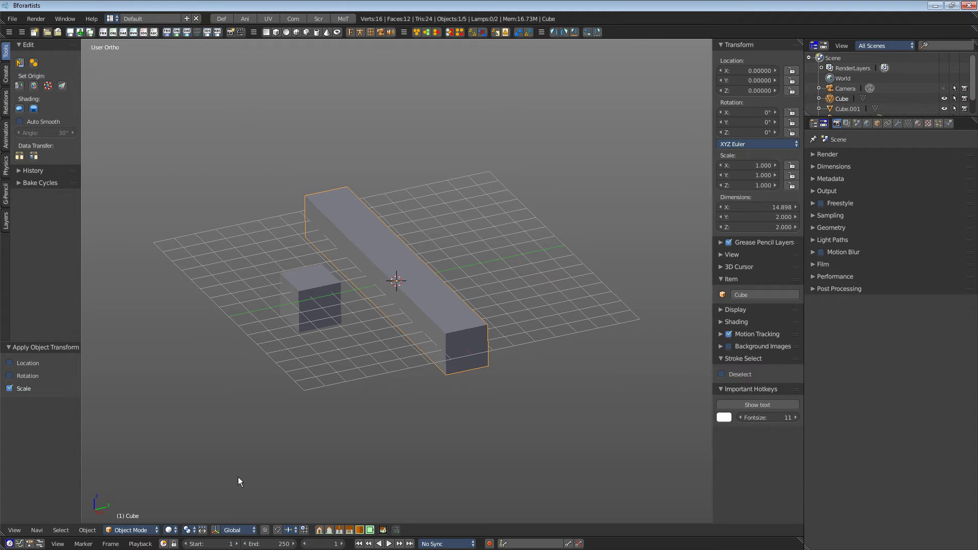
left_click(132, 530)
left_click(135, 510)
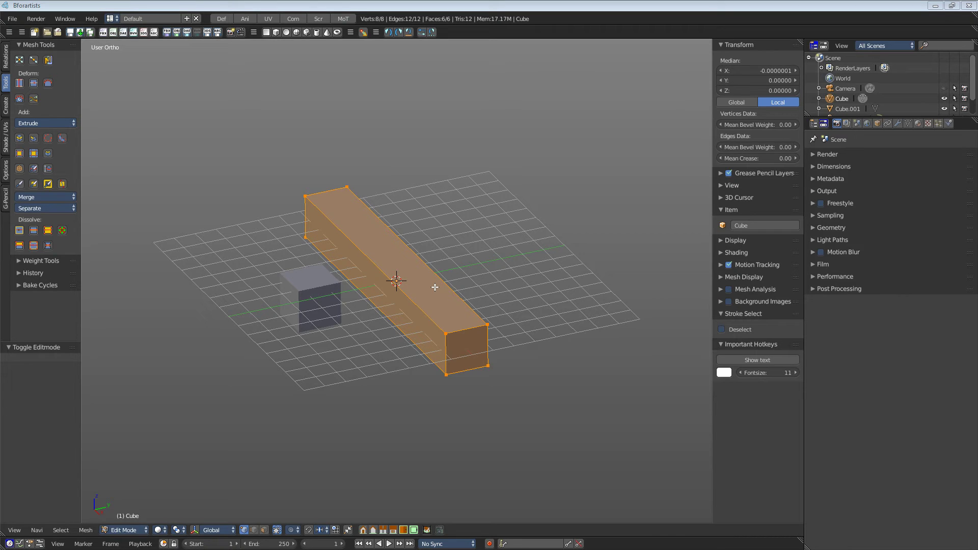
key("Tab")
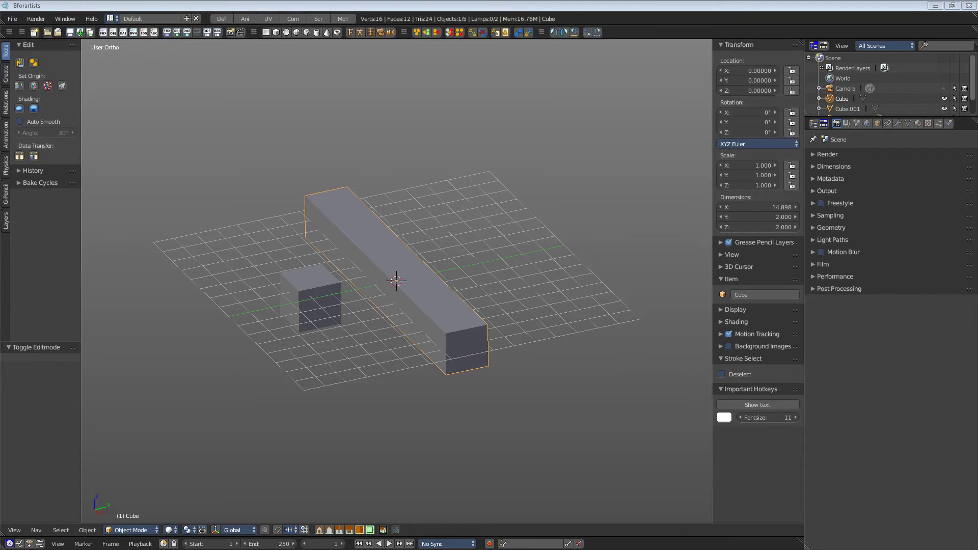
Step: Delete the stretched cube and the second cube beside it
key("Delete")
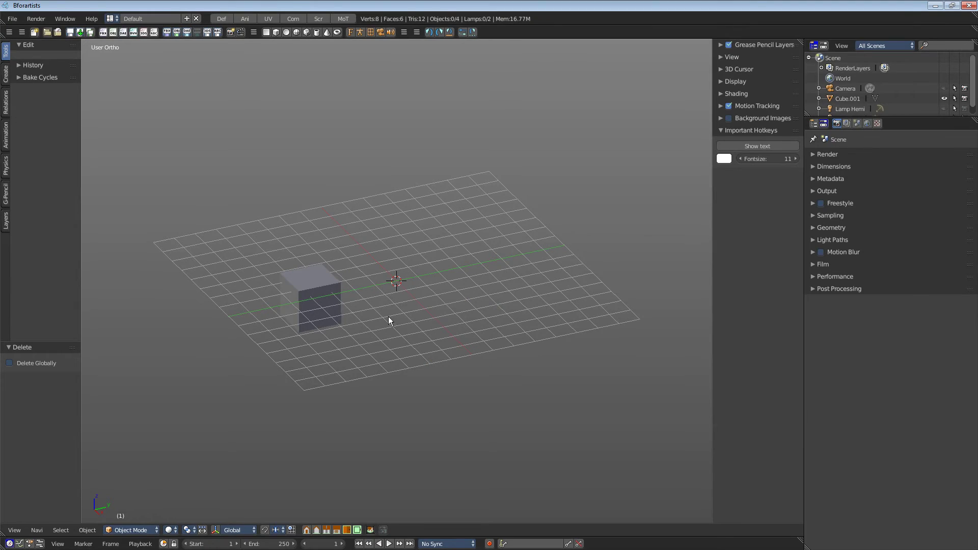
left_click(338, 305)
key("Delete")
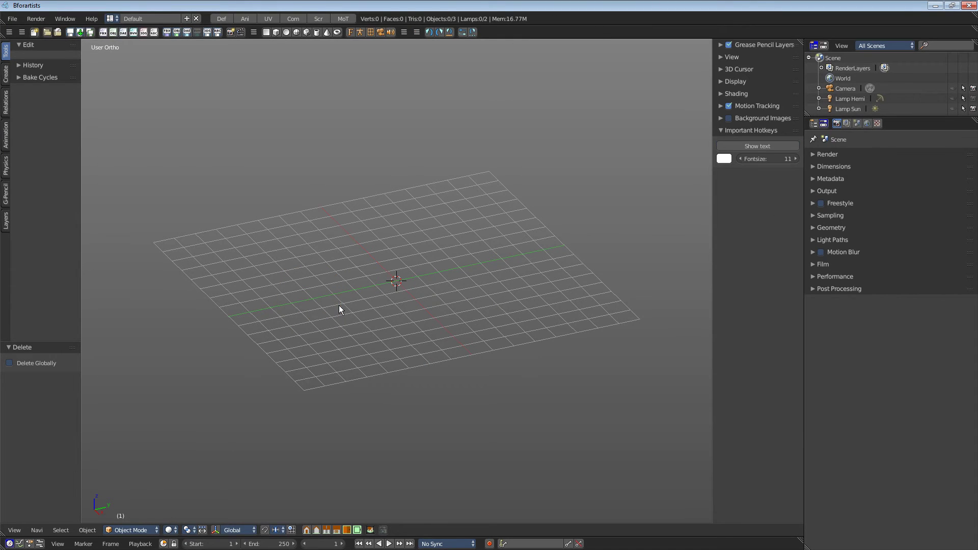
Step: Add a new cube at the centre and scale it along the X axis by a factor of about 4.02
left_click(276, 32)
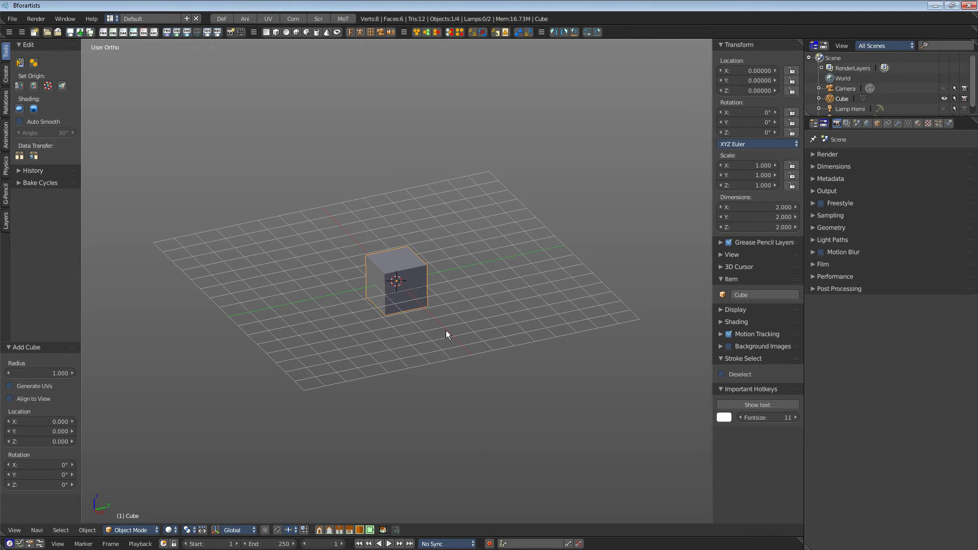
key("s")
key("x")
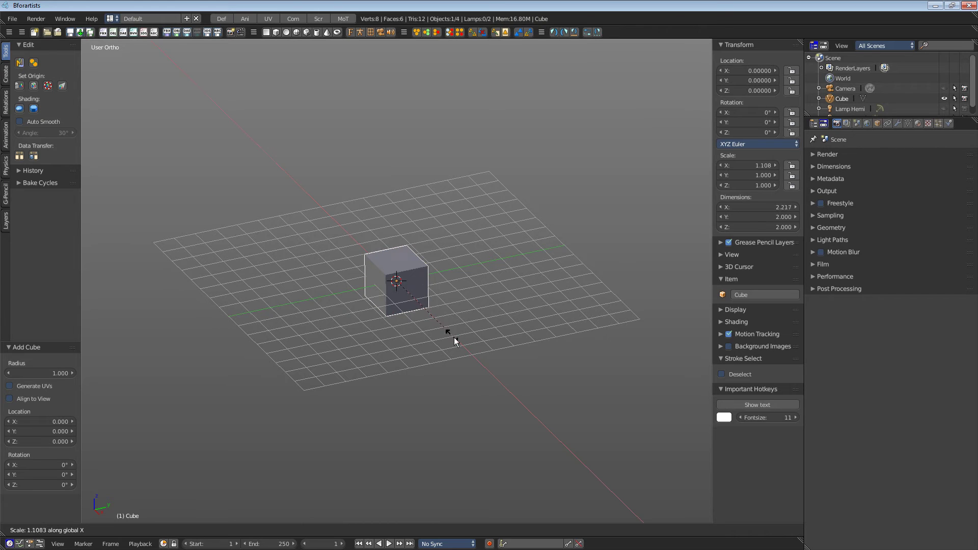
left_click(614, 457)
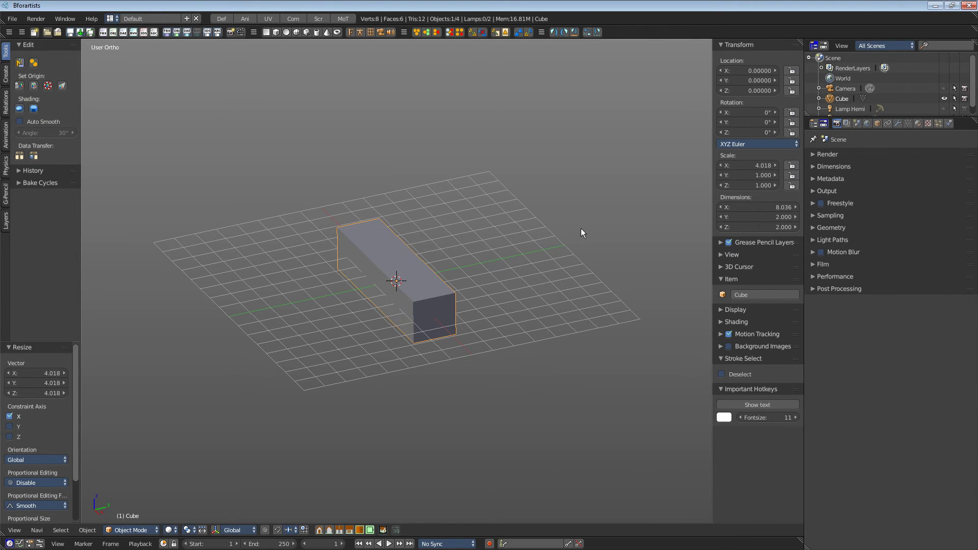
Step: In Edit Mode, enable face selection and select both the top face and the adjoining small end face of the box
left_click(131, 530)
left_click(137, 509)
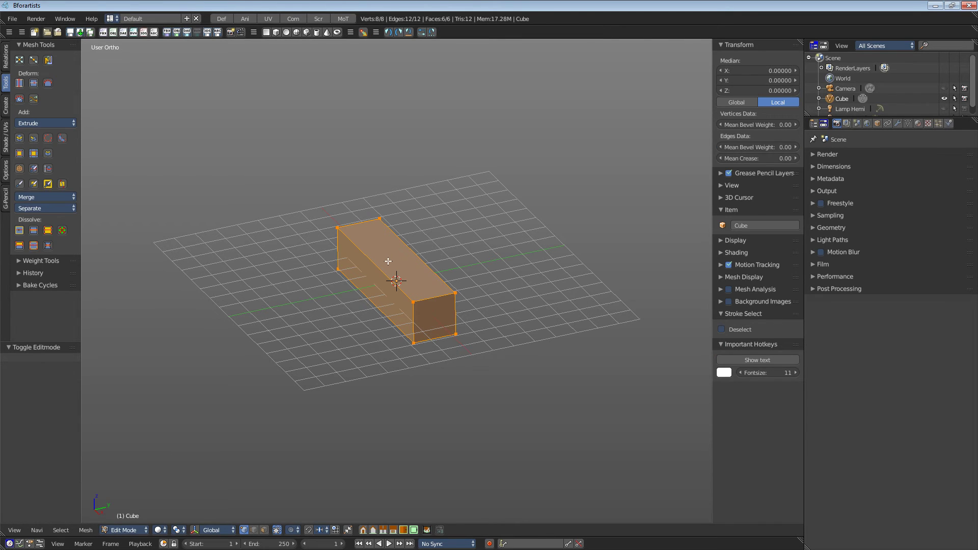
left_click(264, 530)
left_click(397, 260)
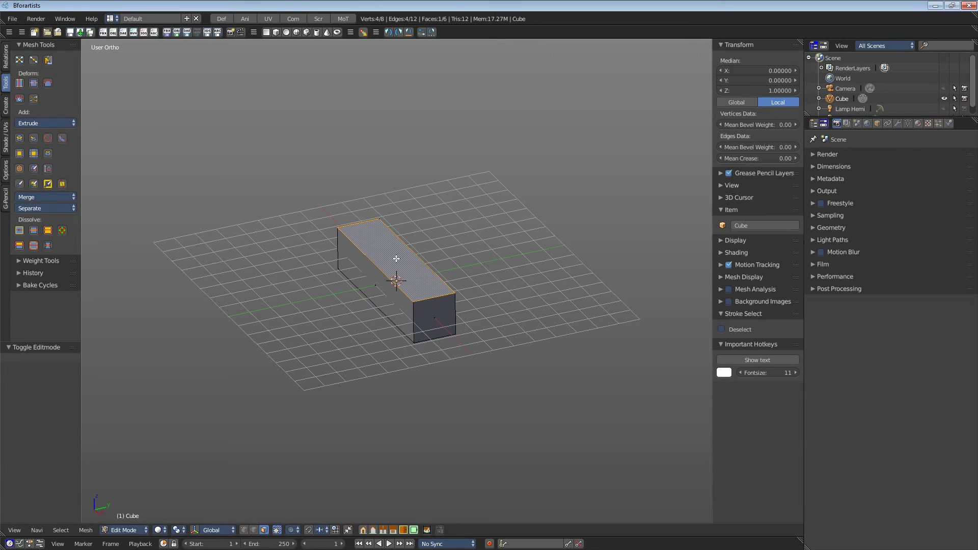
left_click(434, 324, "shift")
middle_click_drag(528, 334, 439, 334)
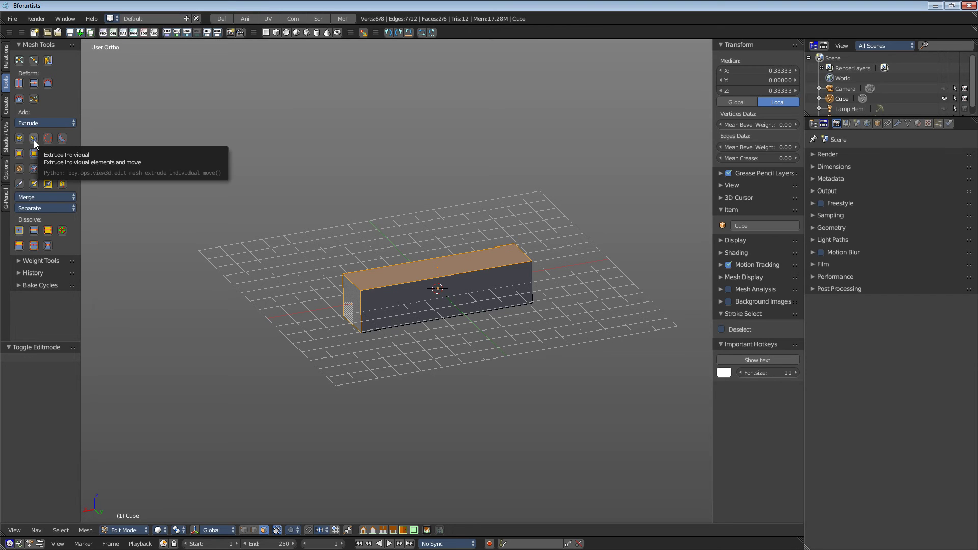
Step: Try Extrude Individual on the two selected faces with an offset of about -0.841, and undo the extrusion
left_click(33, 139)
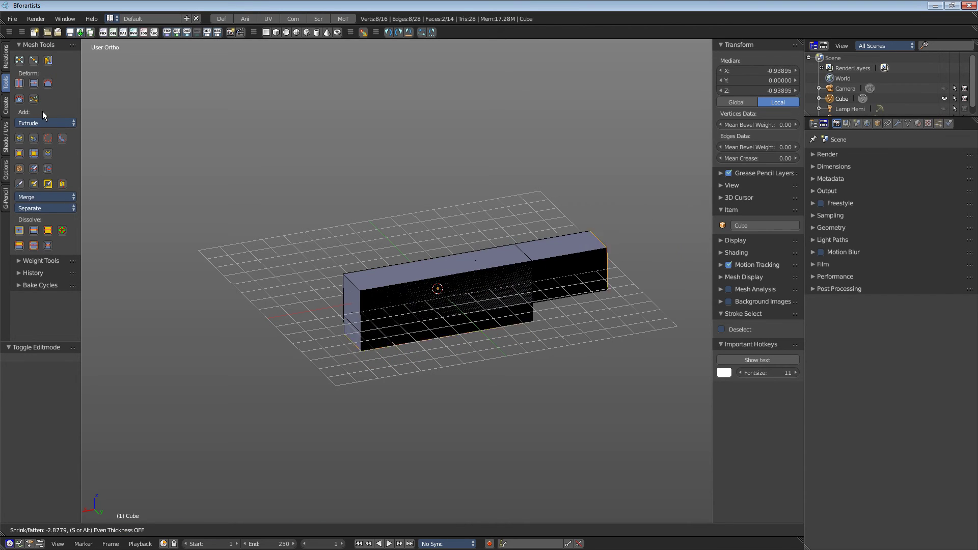
left_click(51, 150)
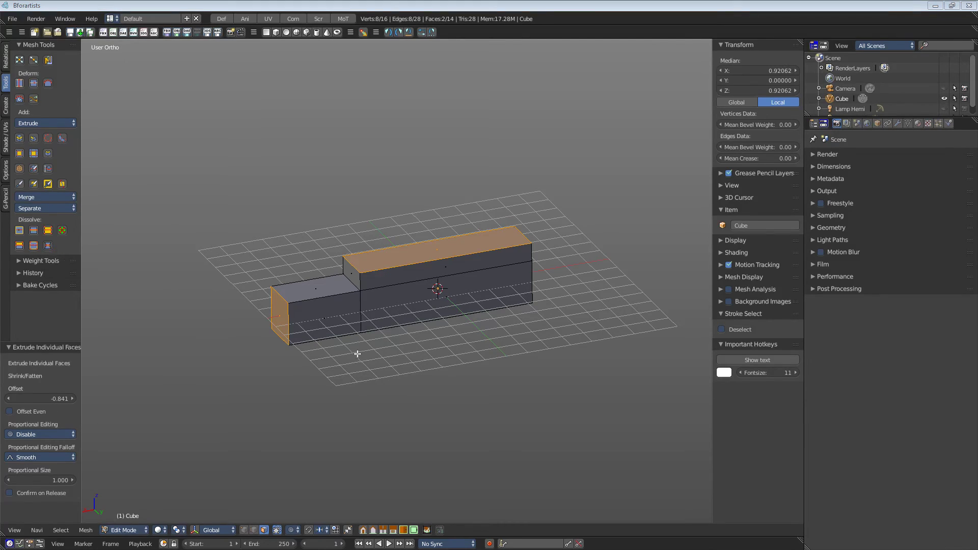
key("ctrl+z")
key("ctrl+z")
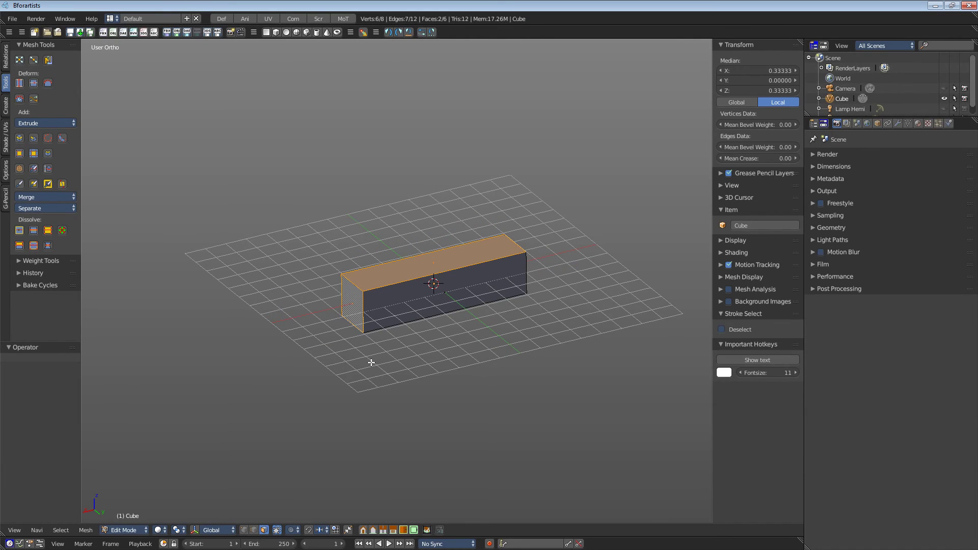
Step: Return the box to Object Mode and apply its scale
left_click(124, 530)
left_click(130, 517)
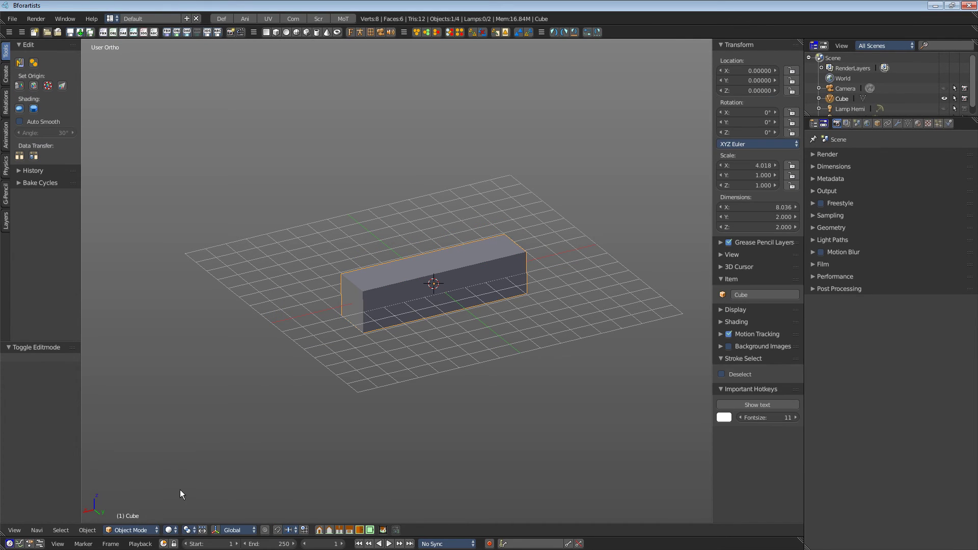
left_click(82, 530)
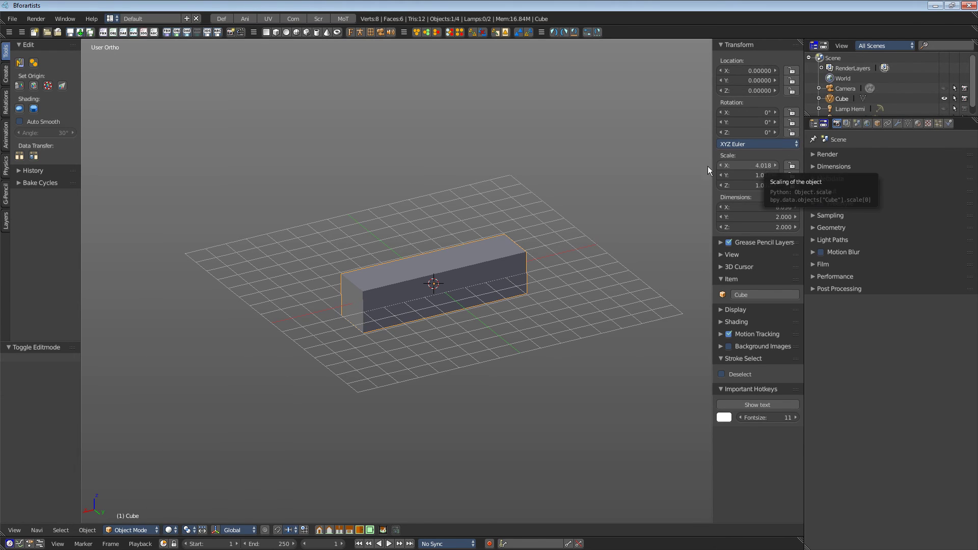
left_click(87, 530)
mouse_move(113, 491)
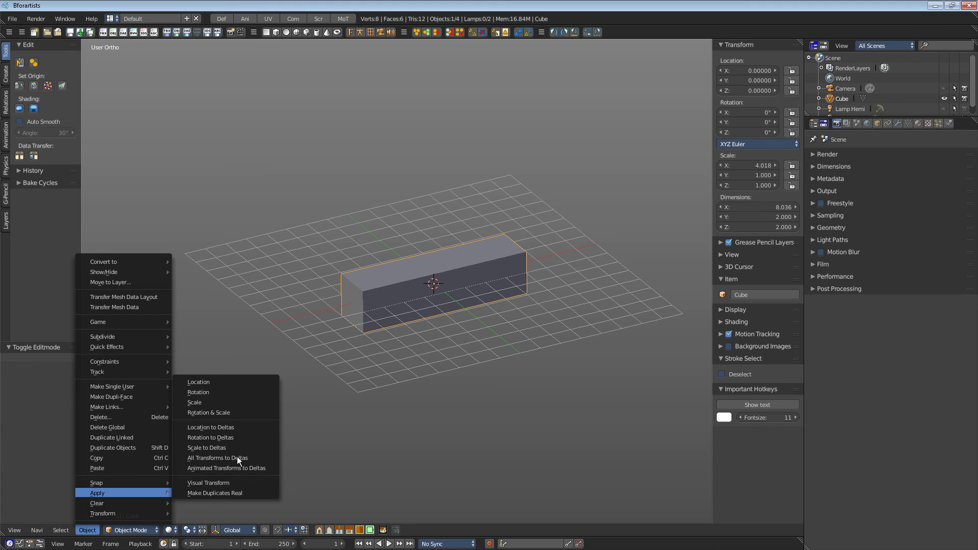
left_click(241, 401)
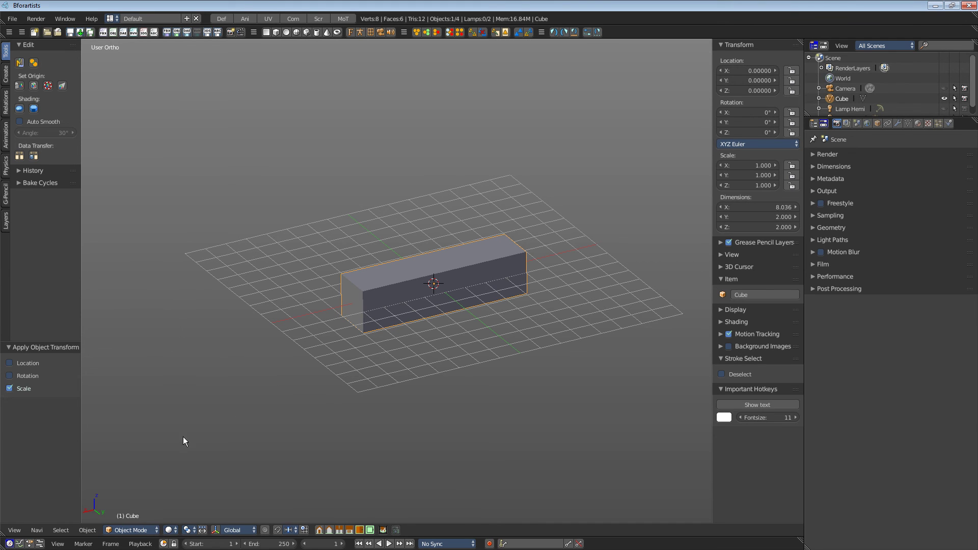
Step: In Edit Mode, extrude the selected top and end faces individually with an offset of about -1.328
left_click(122, 530)
left_click(124, 510)
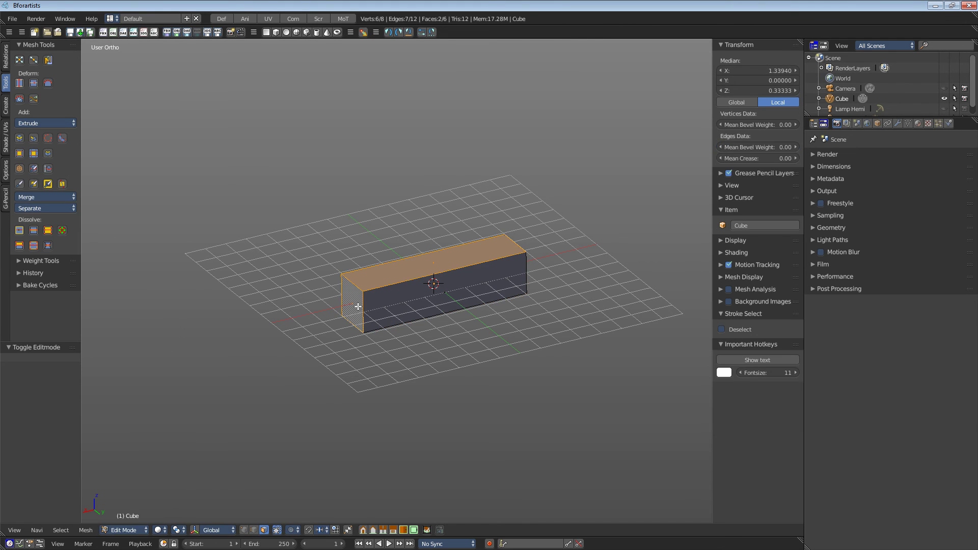
middle_click_drag(411, 349, 407, 349)
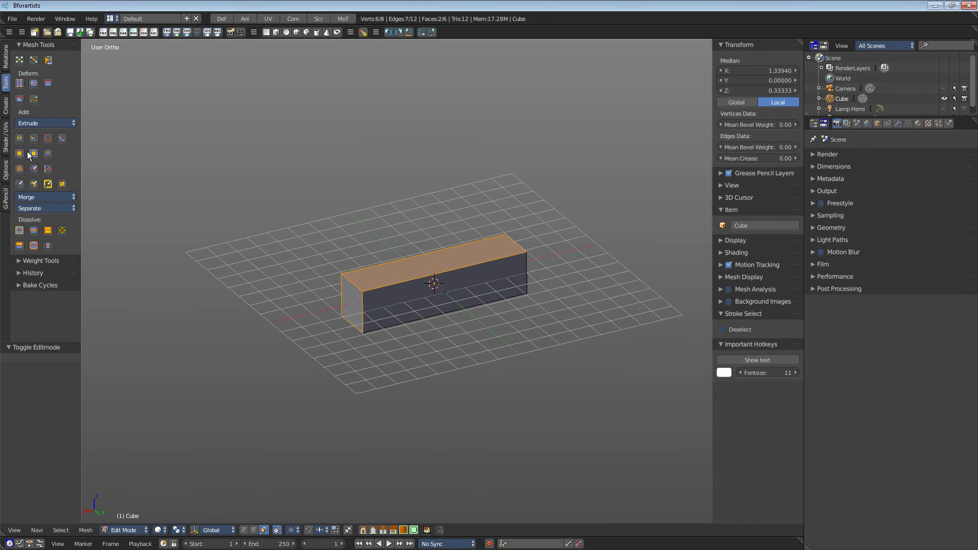
left_click(33, 138)
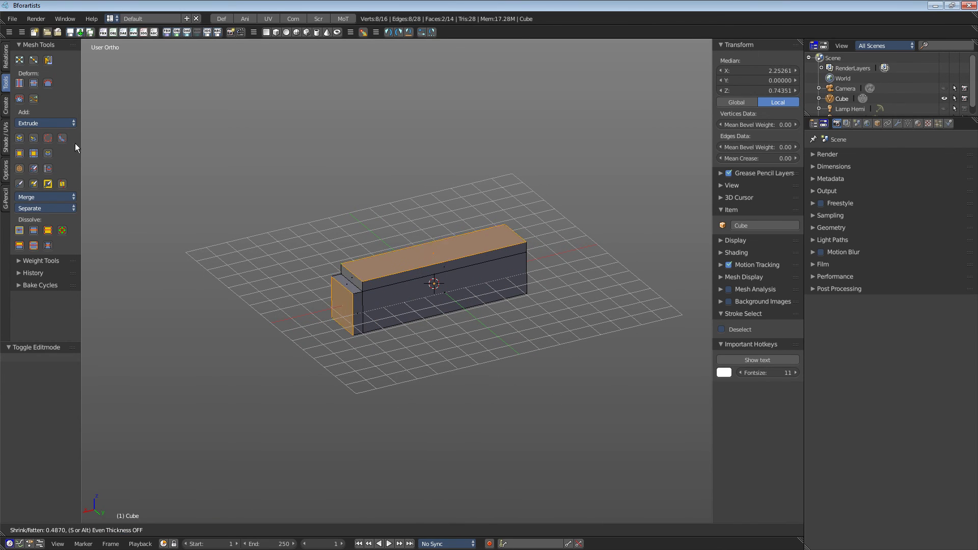
left_click(90, 152)
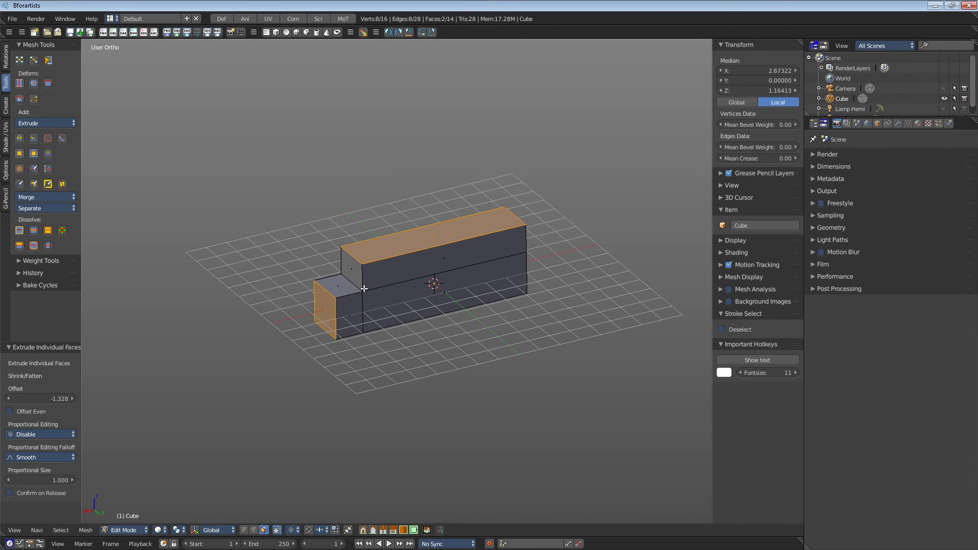